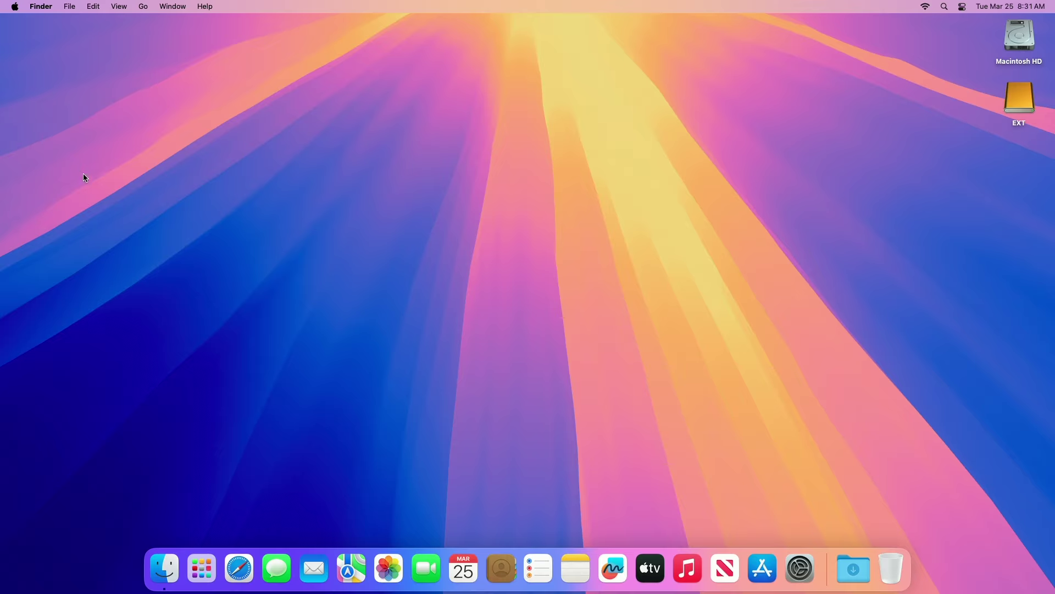
Search the App Store for "blackmagic disk speed test", view the Mac app results, and quit the store
{"action": "left_click", "coordinate": [763, 568]}
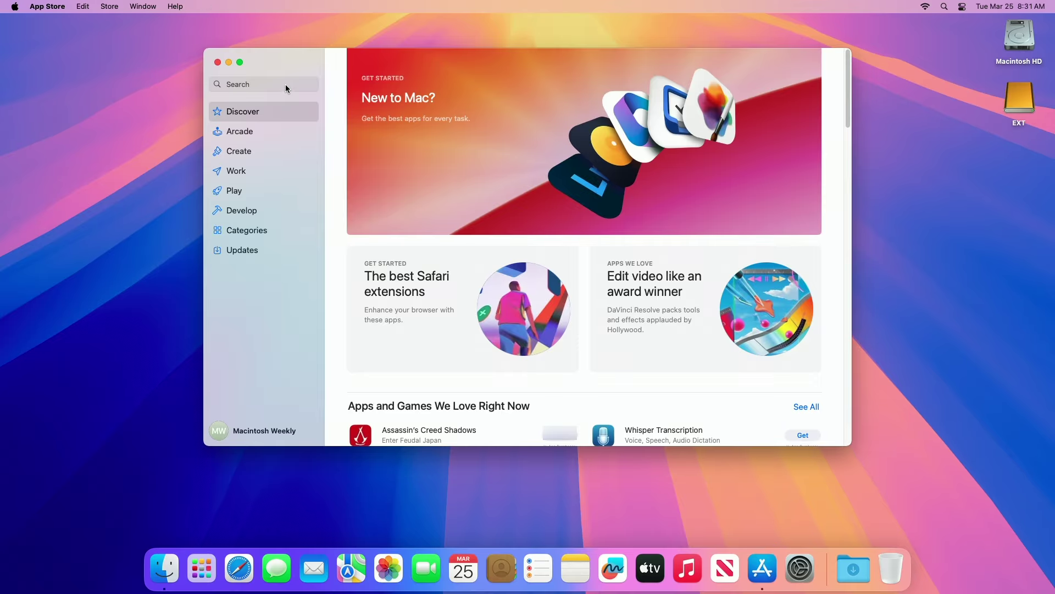
{"action": "left_click", "coordinate": [285, 84]}
{"action": "type", "text": "blackmagic"}
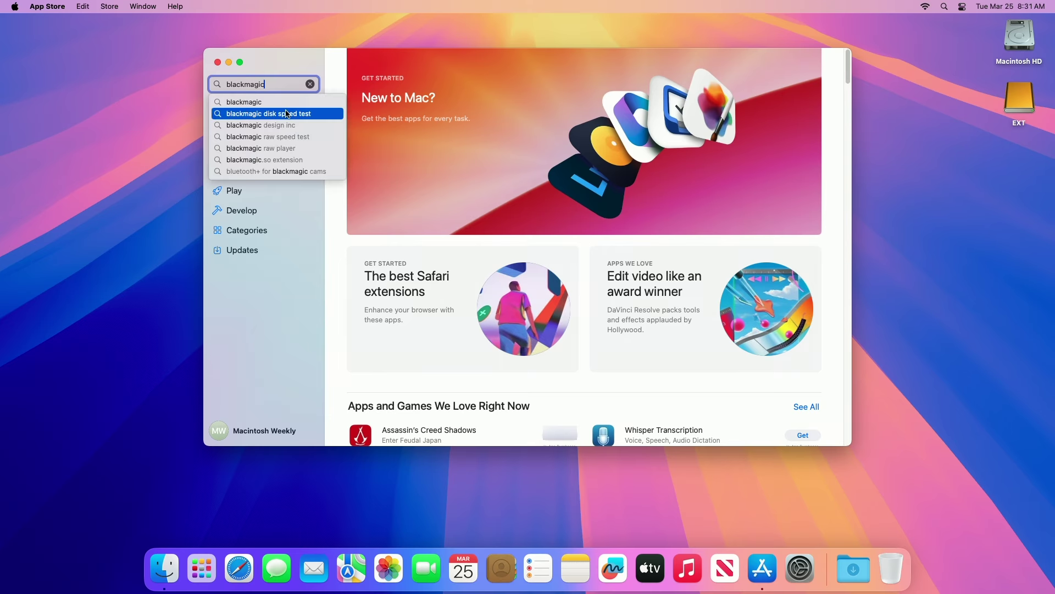
{"action": "left_click", "coordinate": [286, 113]}
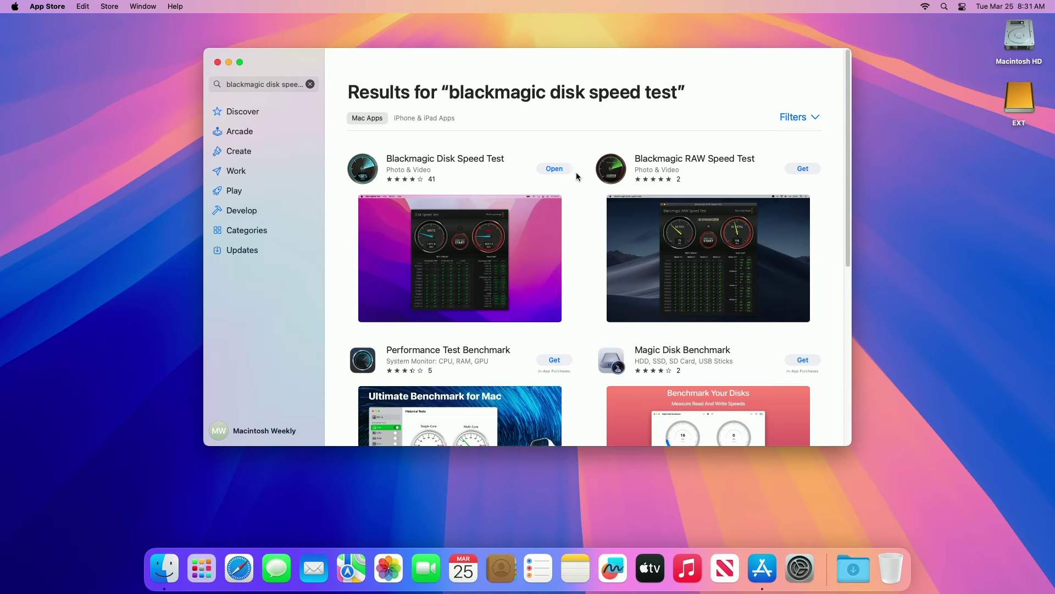
{"action": "key", "text": "super+q"}
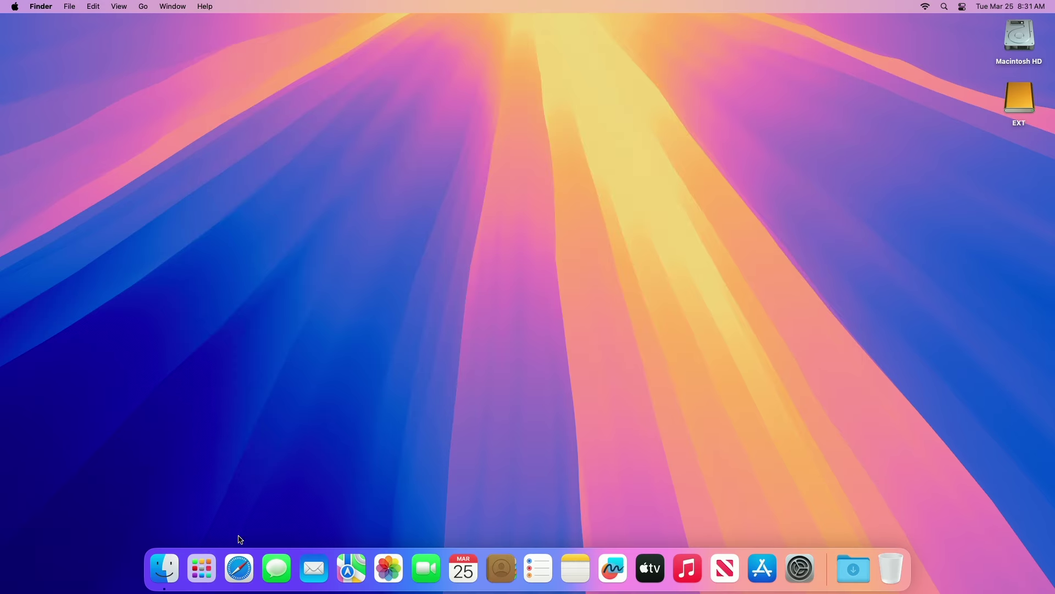
Launch Blackmagic Disk Speed Test, run the speed test on the default location, and stop it after the read measurement
{"action": "left_click", "coordinate": [202, 586]}
{"action": "left_click", "coordinate": [627, 461]}
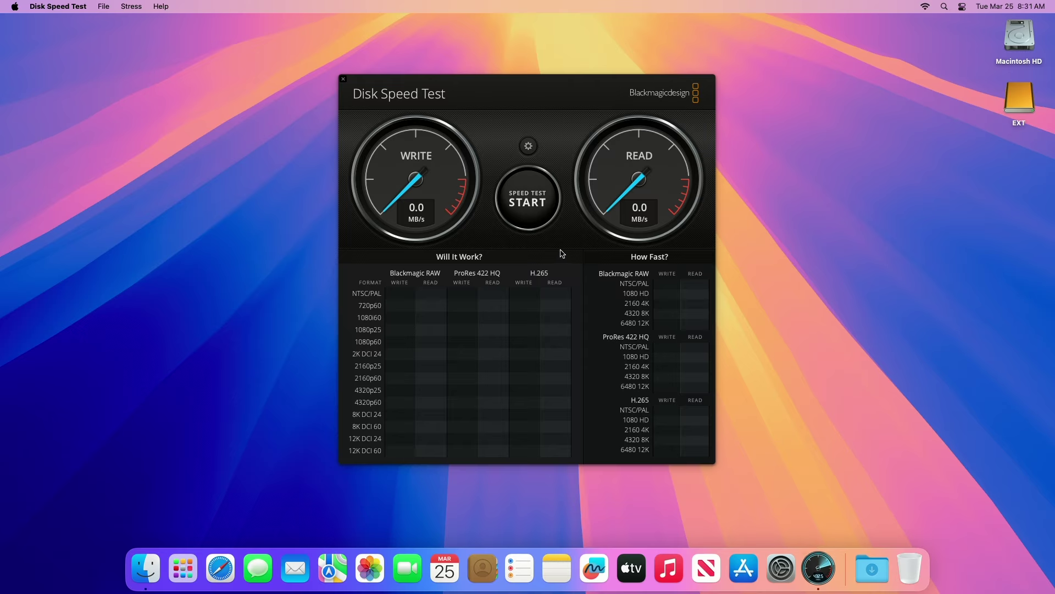
{"action": "left_click", "coordinate": [540, 222]}
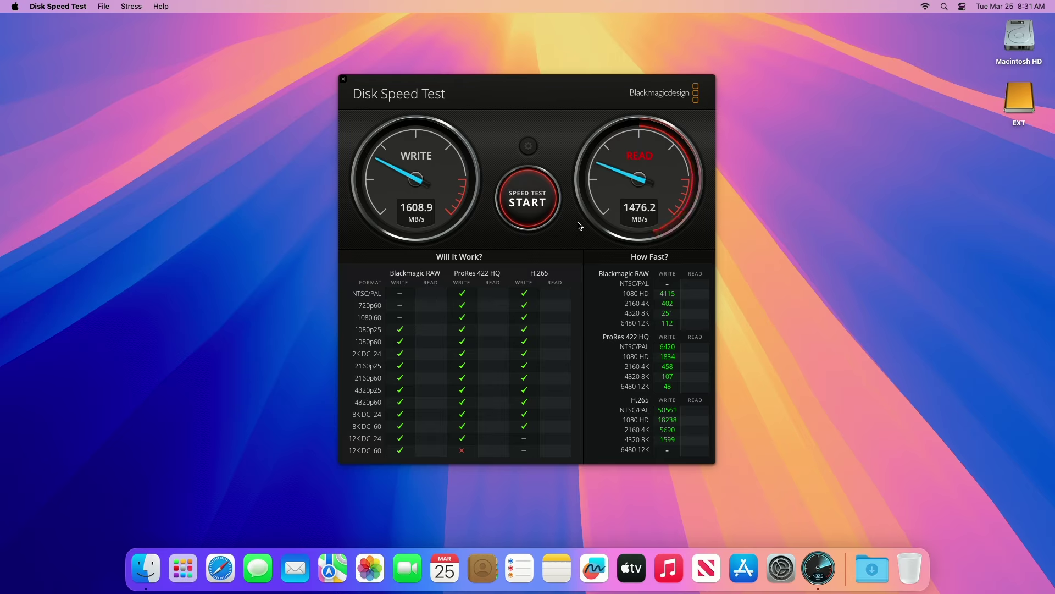
{"action": "left_click", "coordinate": [522, 198]}
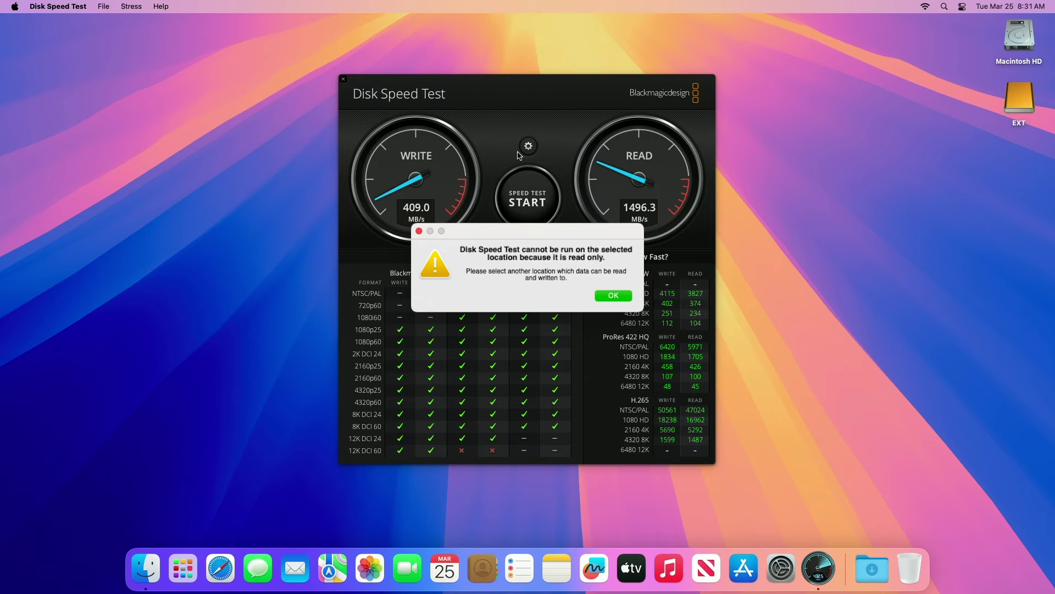
Set a new untitled folder in the user's home folder as the target drive location, and run the speed test on it
{"action": "key", "text": "Return"}
{"action": "left_click", "coordinate": [529, 146]}
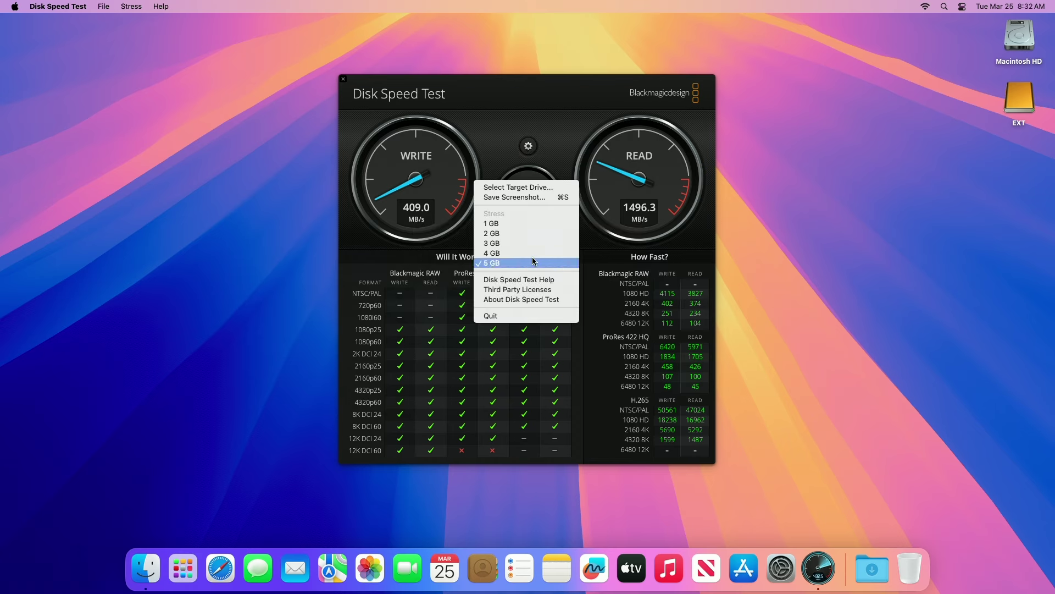
{"action": "left_click", "coordinate": [552, 190]}
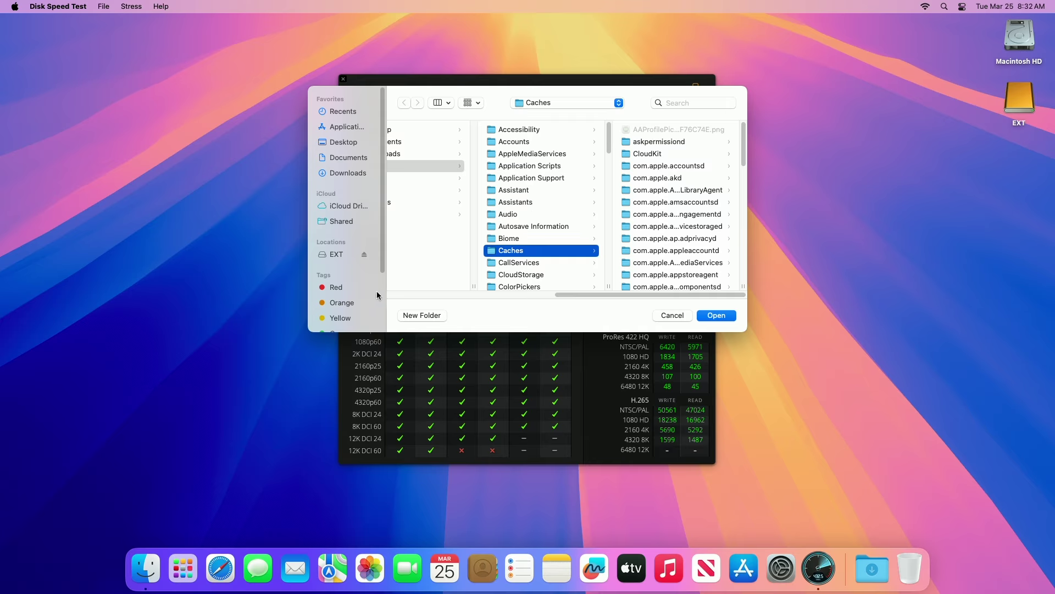
{"action": "left_click_drag", "start_coordinate": [593, 292], "coordinate": [460, 299]}
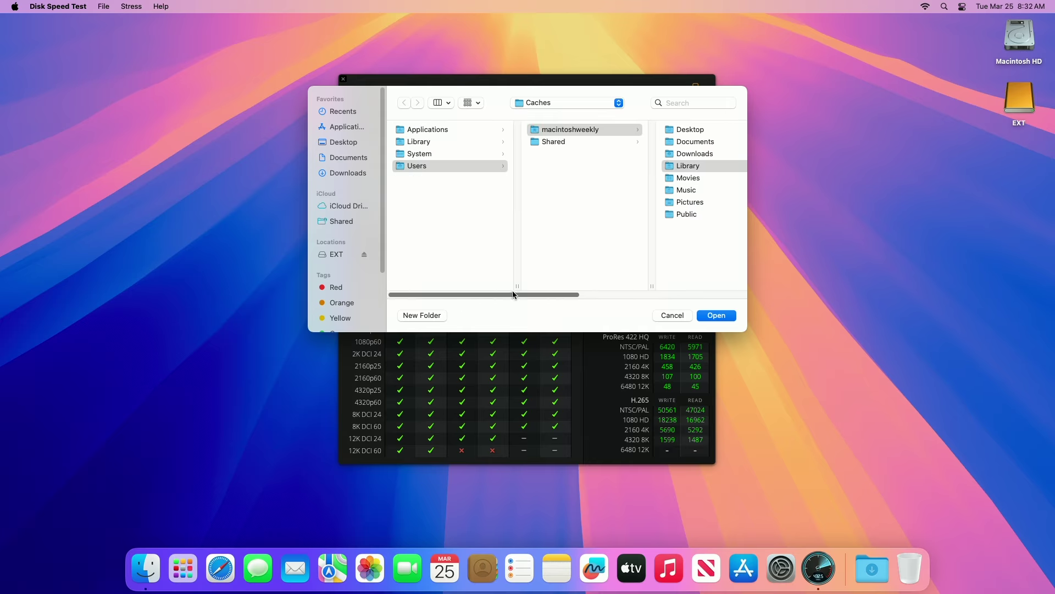
{"action": "left_click", "coordinate": [413, 248]}
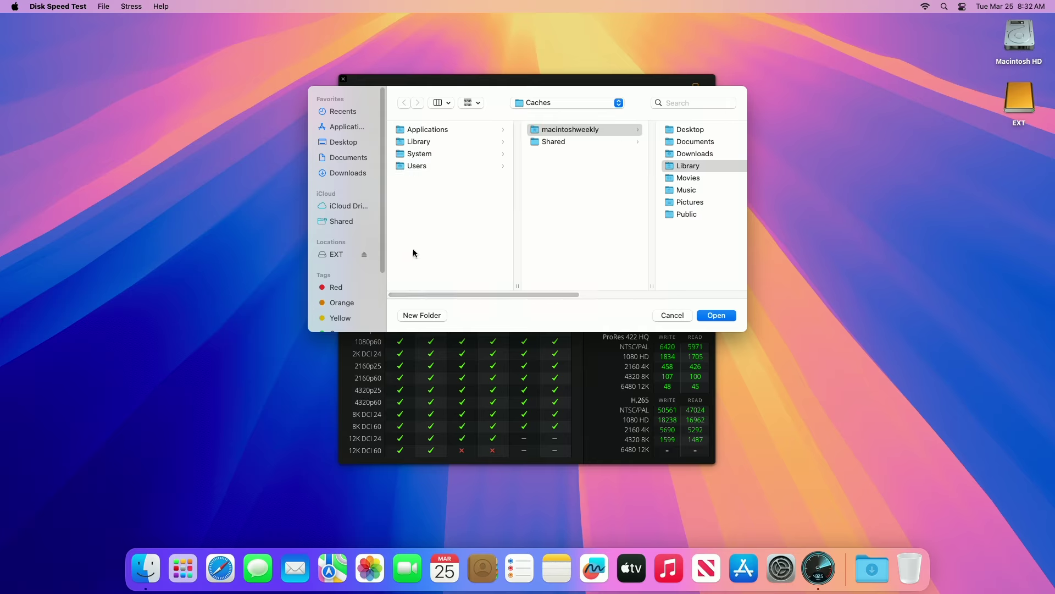
{"action": "left_click", "coordinate": [438, 166]}
{"action": "left_click", "coordinate": [571, 130]}
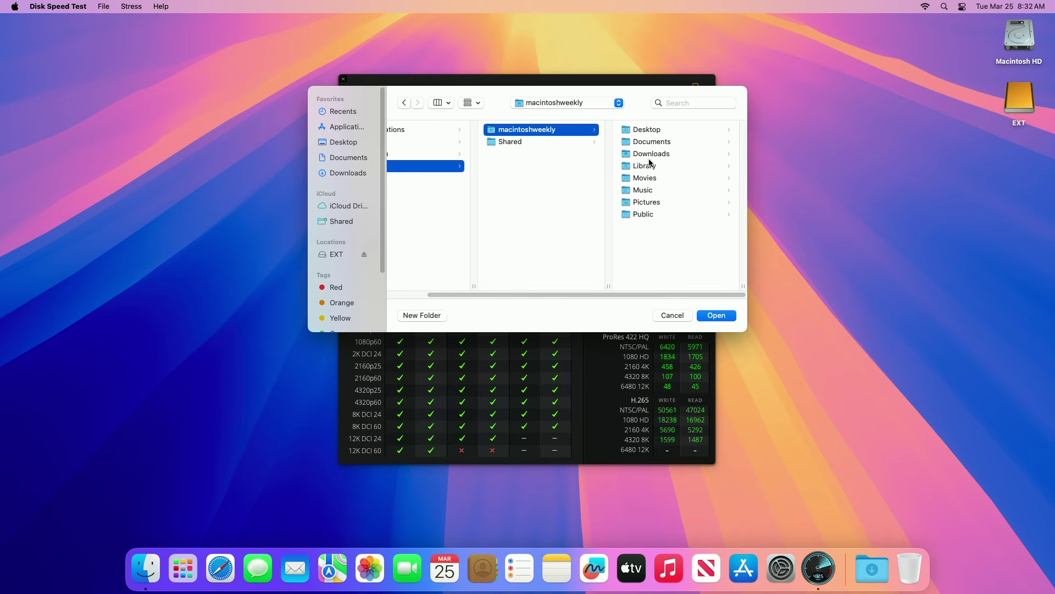
{"action": "left_click", "coordinate": [427, 320]}
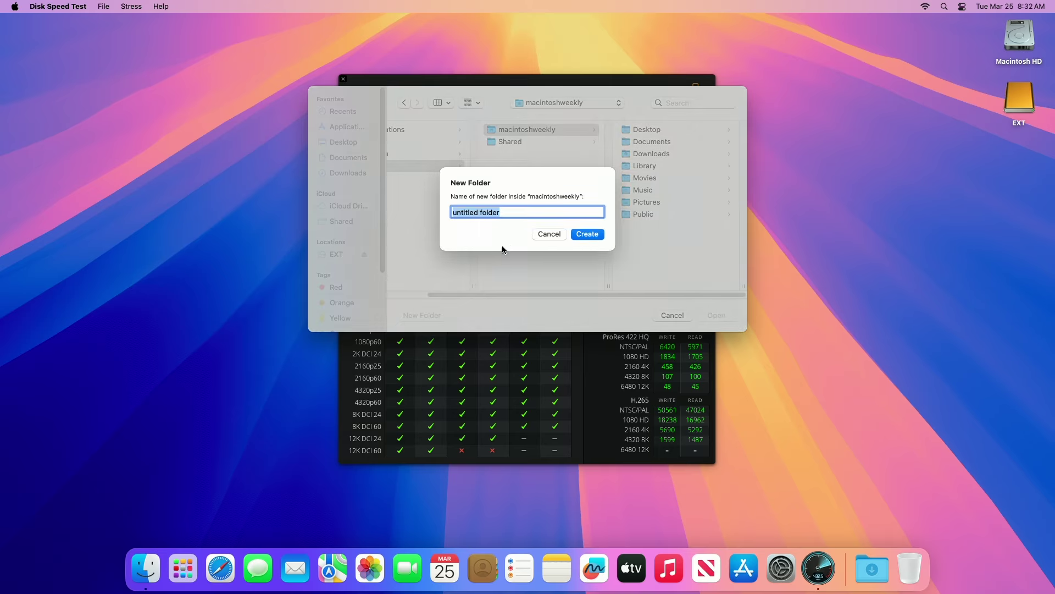
{"action": "left_click", "coordinate": [587, 235]}
{"action": "left_click", "coordinate": [717, 315]}
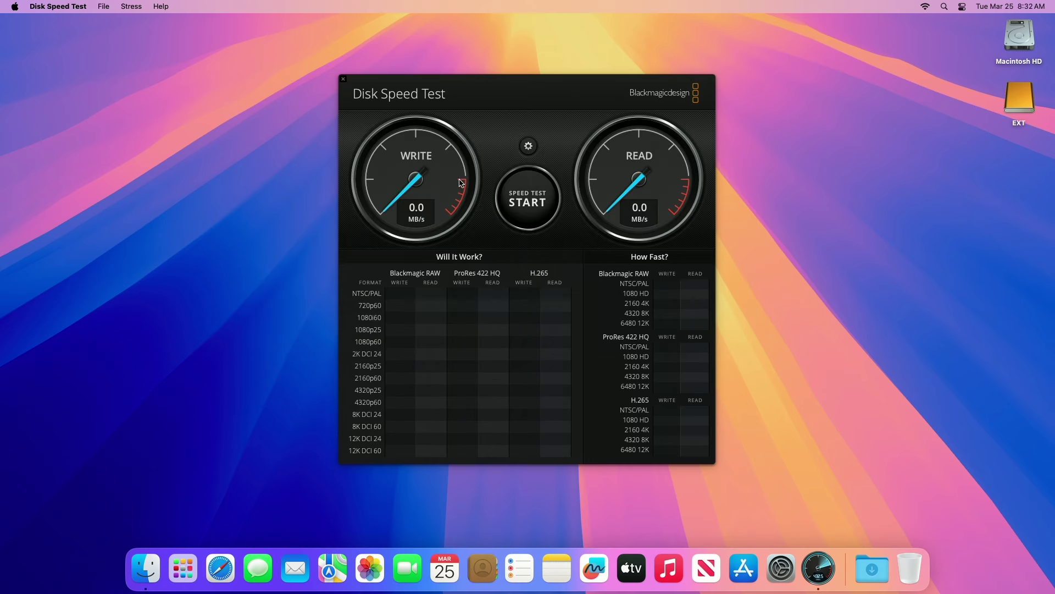
{"action": "left_click", "coordinate": [530, 214]}
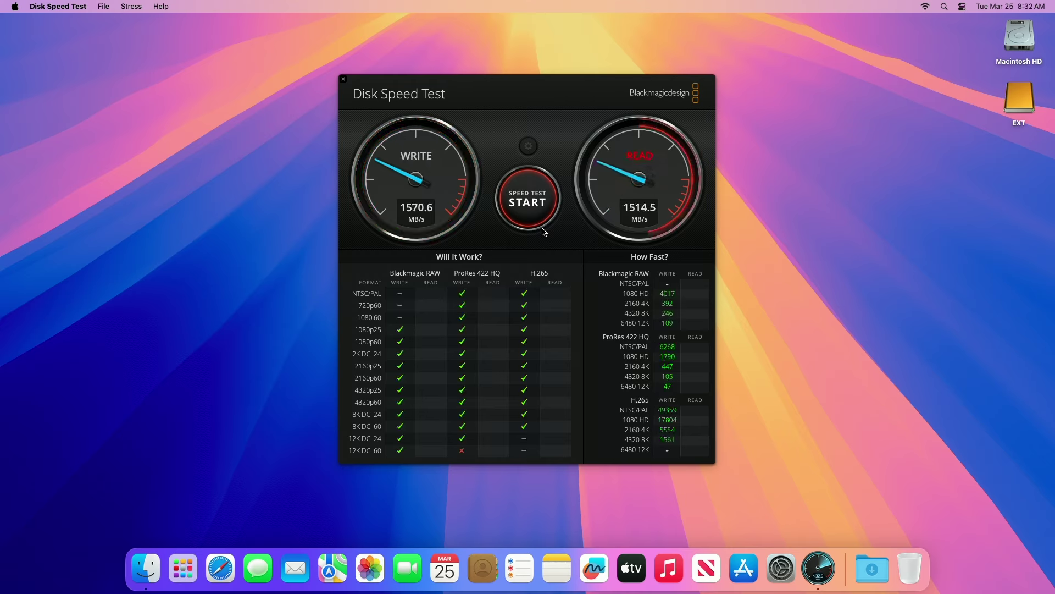
{"action": "left_click", "coordinate": [541, 185]}
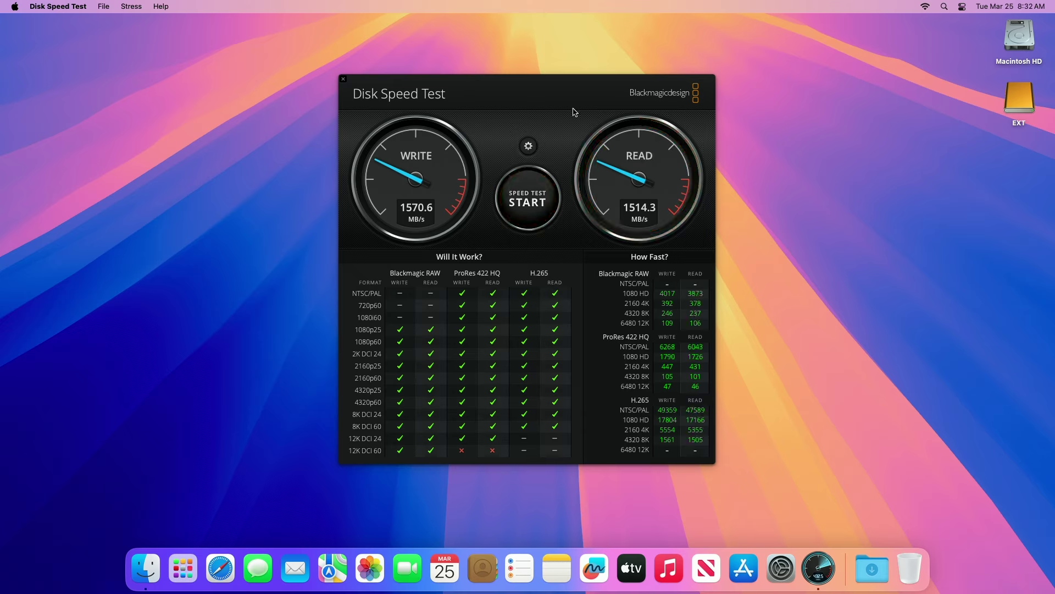
Set the EXT external drive as the target, run the speed test for write and read, and quit Disk Speed Test
{"action": "left_click", "coordinate": [529, 146]}
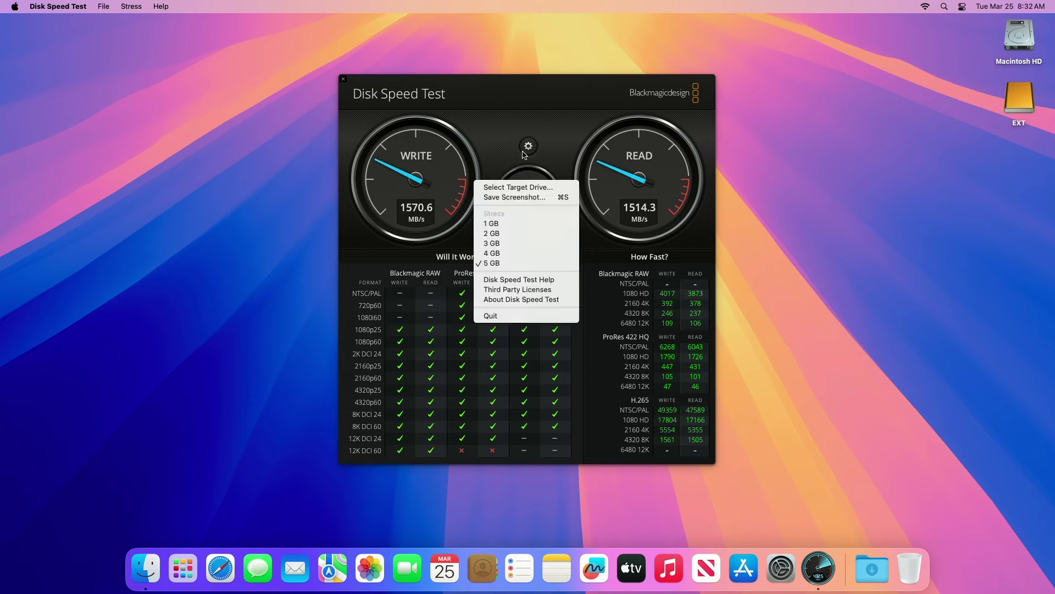
{"action": "left_click", "coordinate": [510, 187]}
{"action": "left_click", "coordinate": [336, 254]}
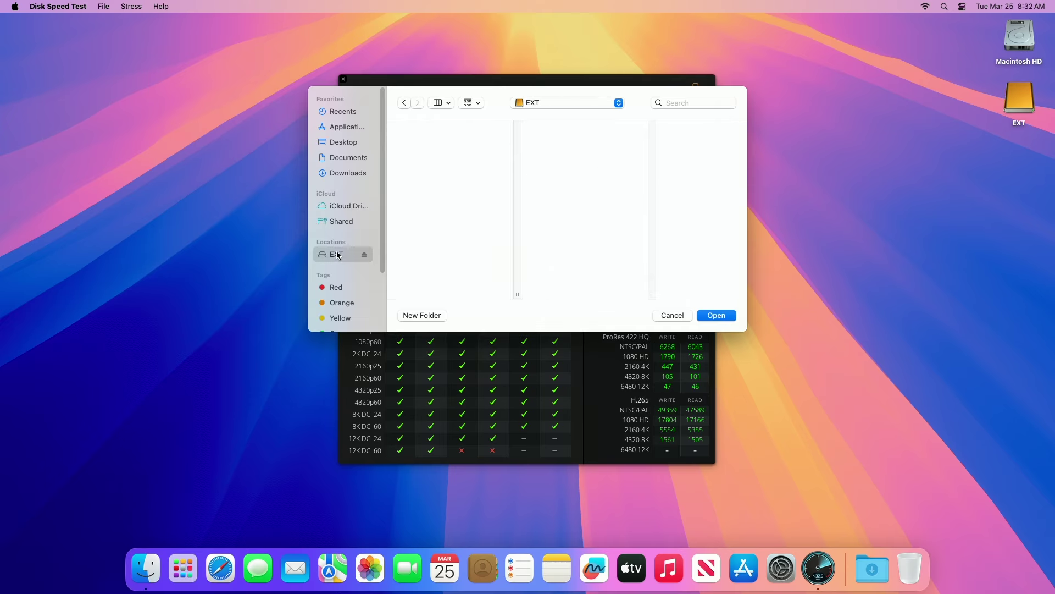
{"action": "left_click", "coordinate": [714, 318]}
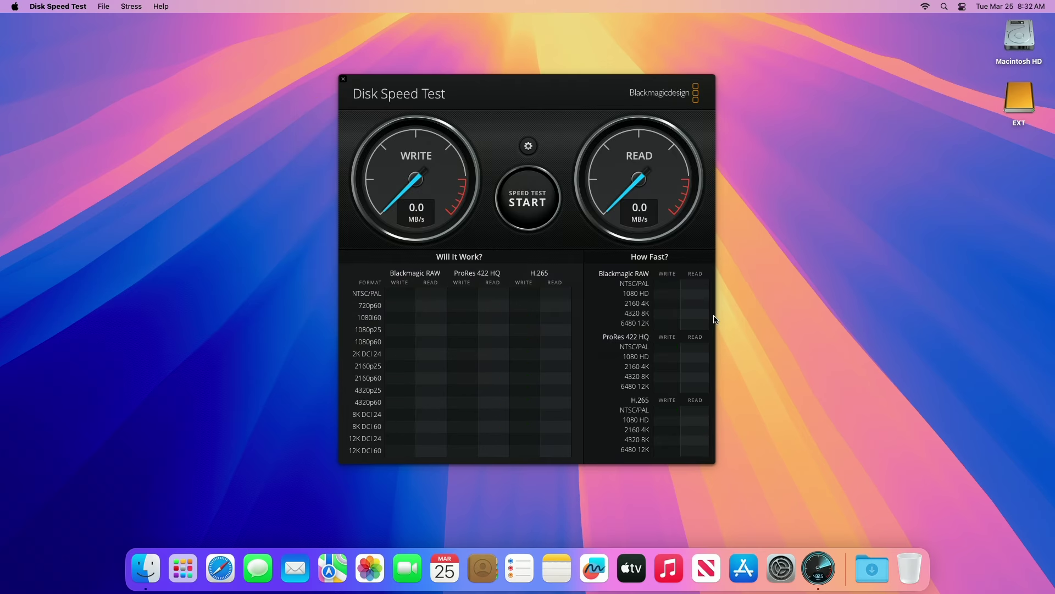
{"action": "left_click", "coordinate": [528, 210]}
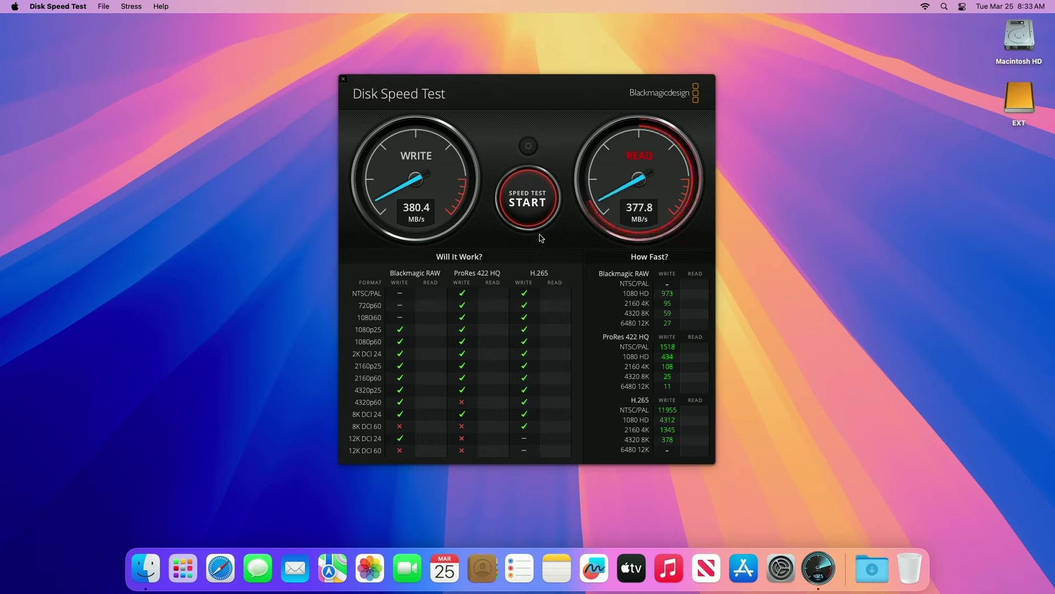
{"action": "left_click", "coordinate": [527, 198]}
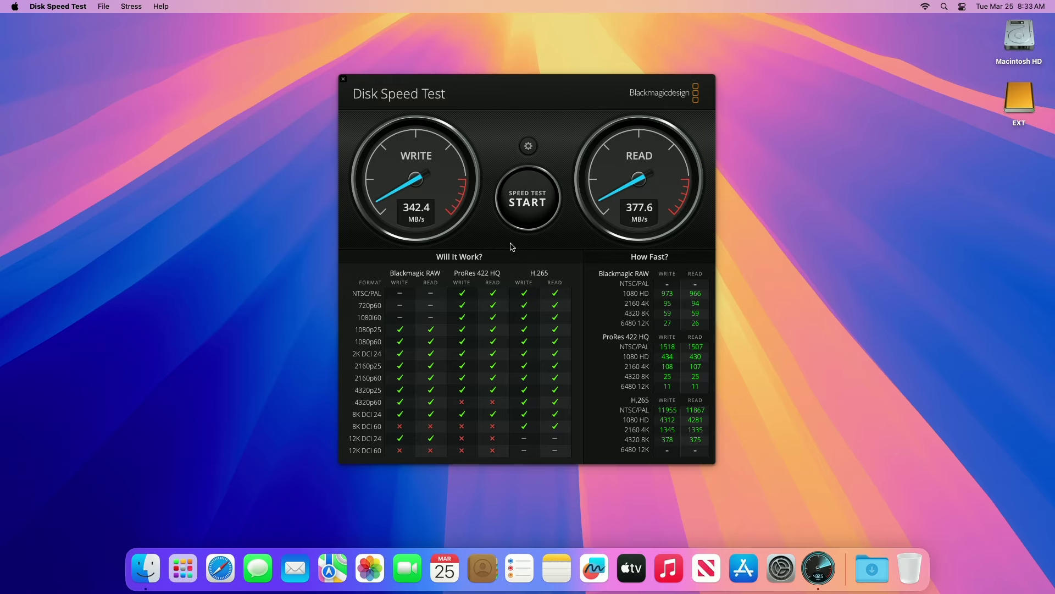
{"action": "key", "text": "super+q"}
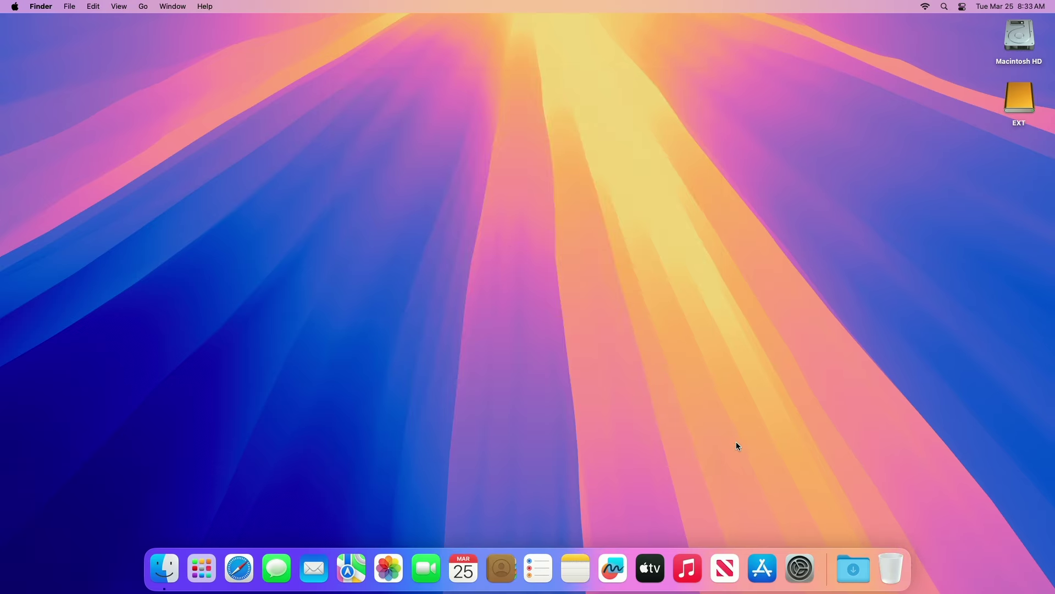
Find AmorphousDiskMark in the App Store, install it, and quit the store
{"action": "left_click", "coordinate": [765, 572]}
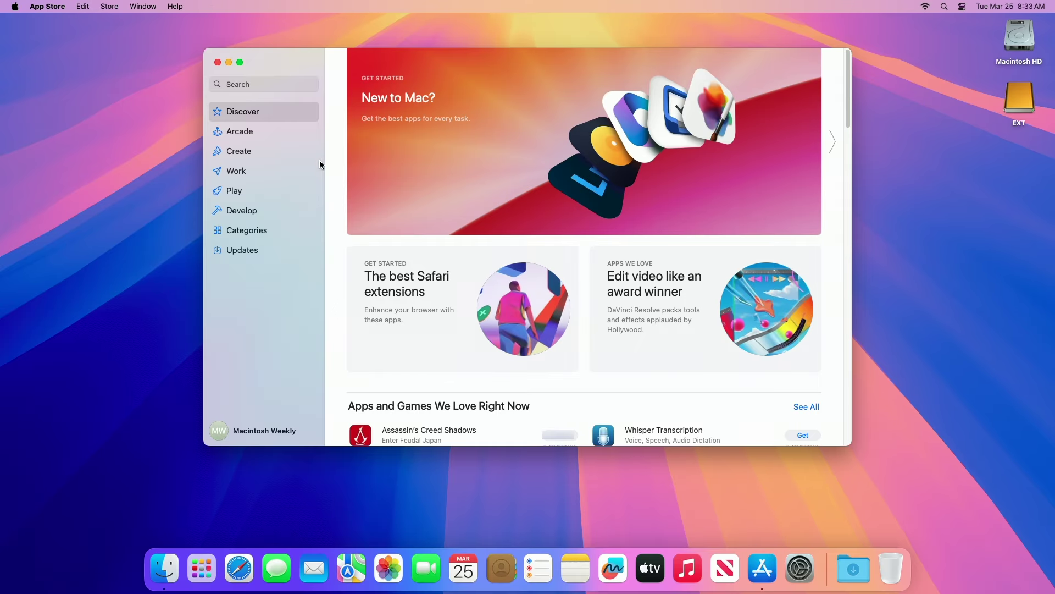
{"action": "left_click", "coordinate": [280, 85]}
{"action": "type", "text": "ampr"}
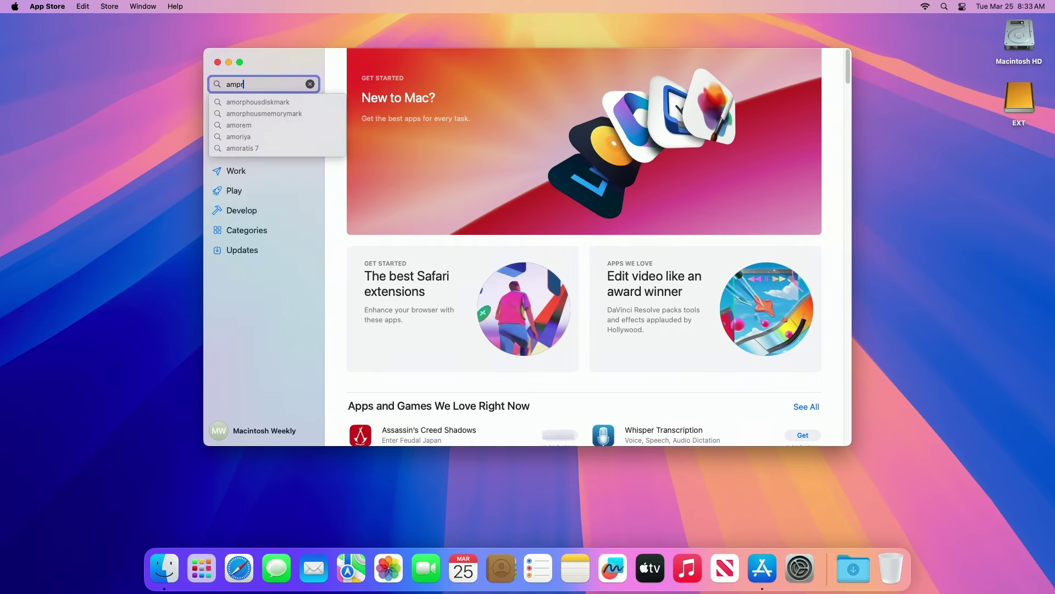
{"action": "left_click", "coordinate": [258, 102]}
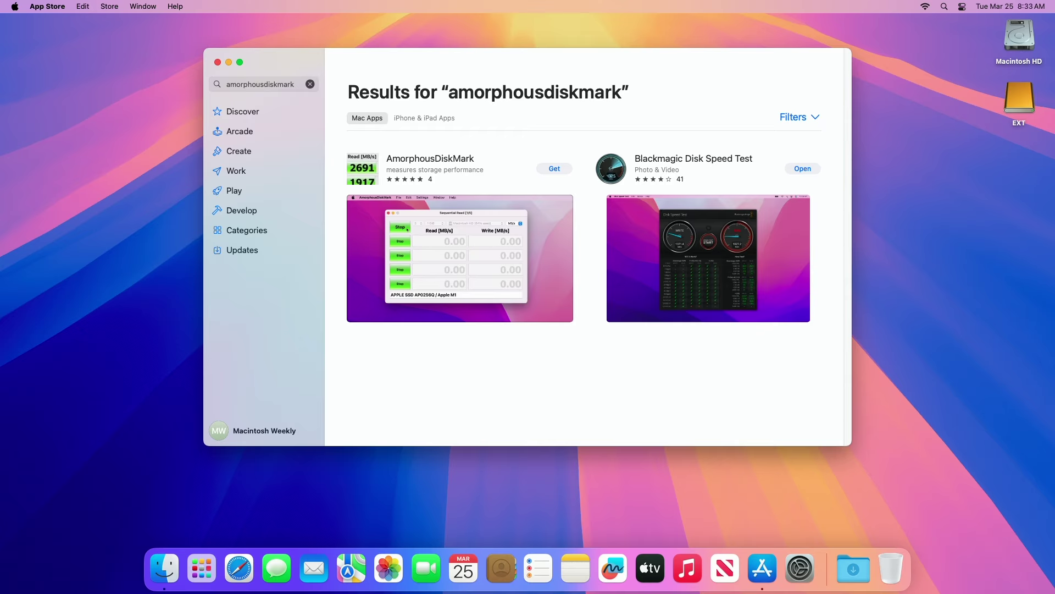
{"action": "left_click", "coordinate": [555, 171]}
{"action": "left_click", "coordinate": [559, 170]}
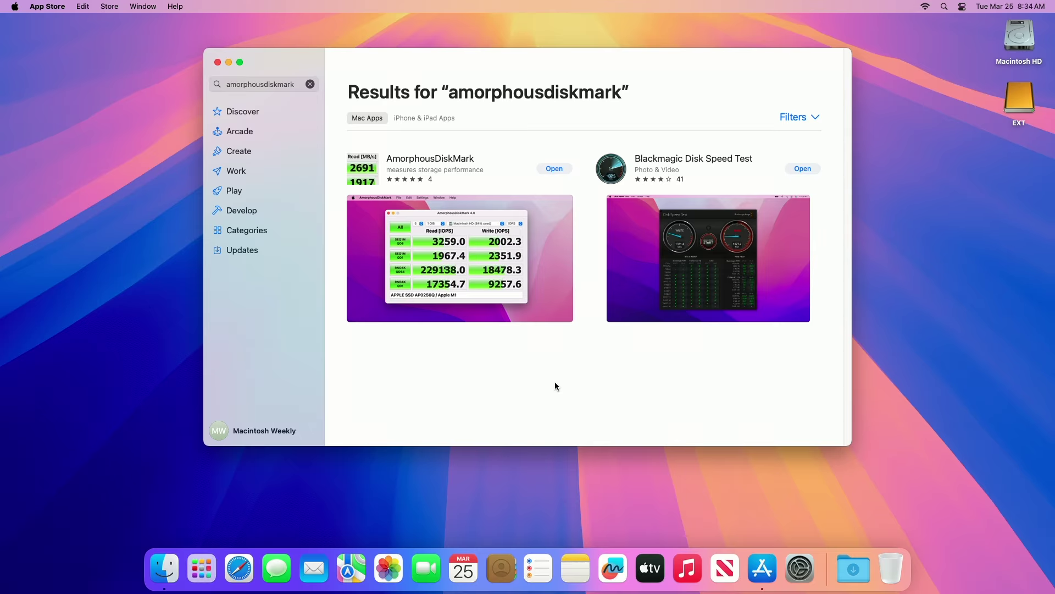
{"action": "key", "text": "super+q"}
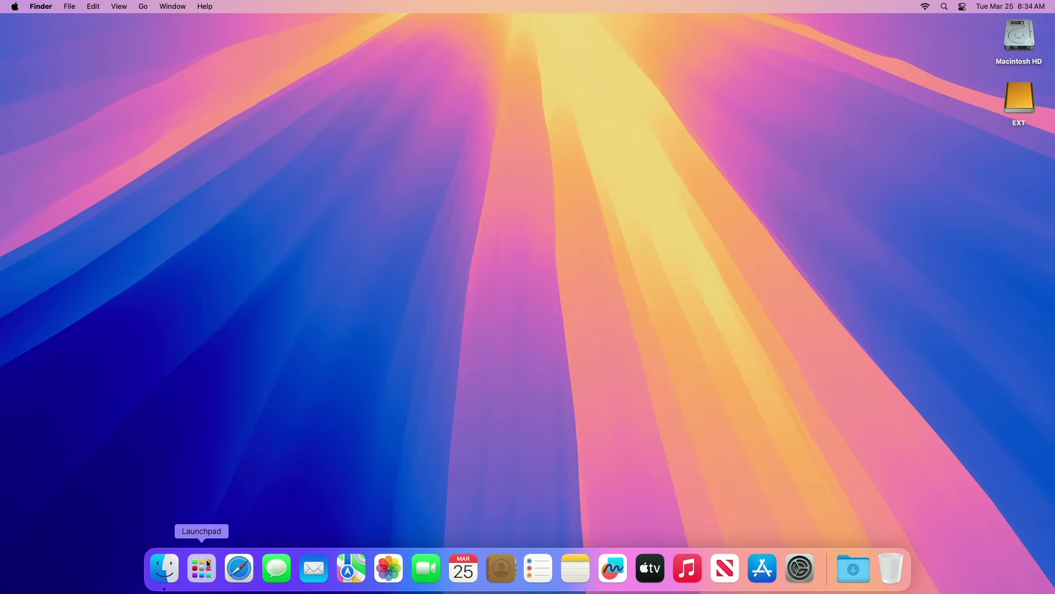
Launch AmorphousDiskMark and run all benchmark tests on Macintosh HD with 5 passes and a 1 GiB test size
{"action": "left_click", "coordinate": [208, 565]}
{"action": "left_click", "coordinate": [759, 471]}
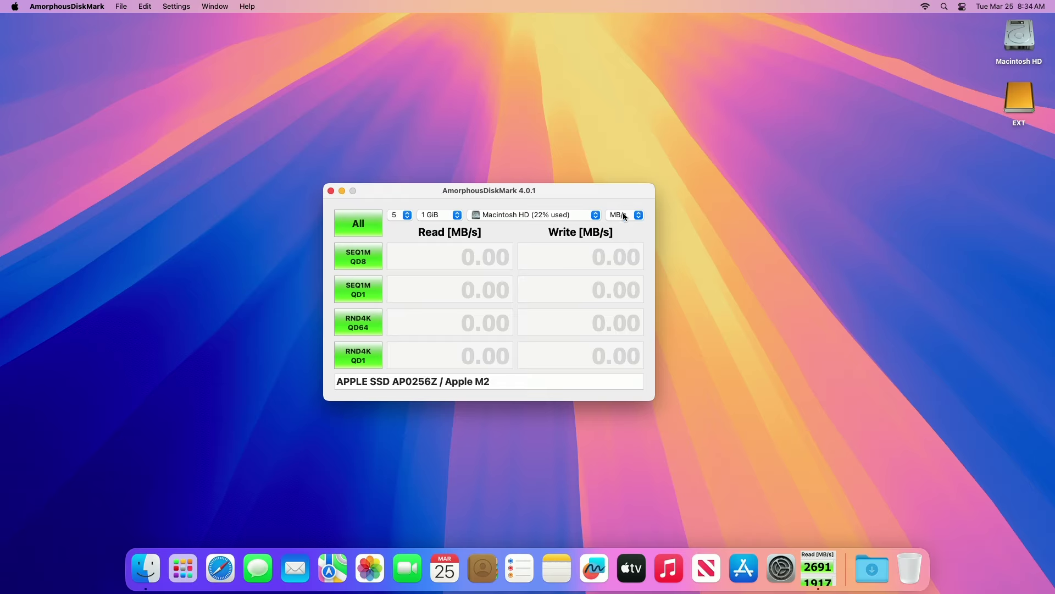
{"action": "left_click", "coordinate": [592, 219]}
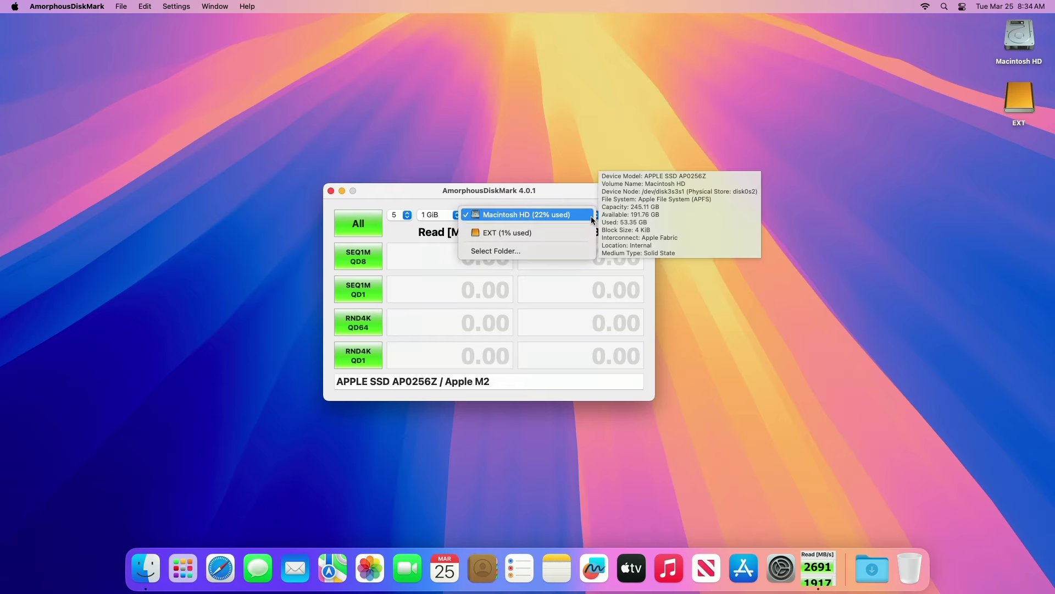
{"action": "left_click", "coordinate": [593, 219]}
{"action": "left_click", "coordinate": [367, 227]}
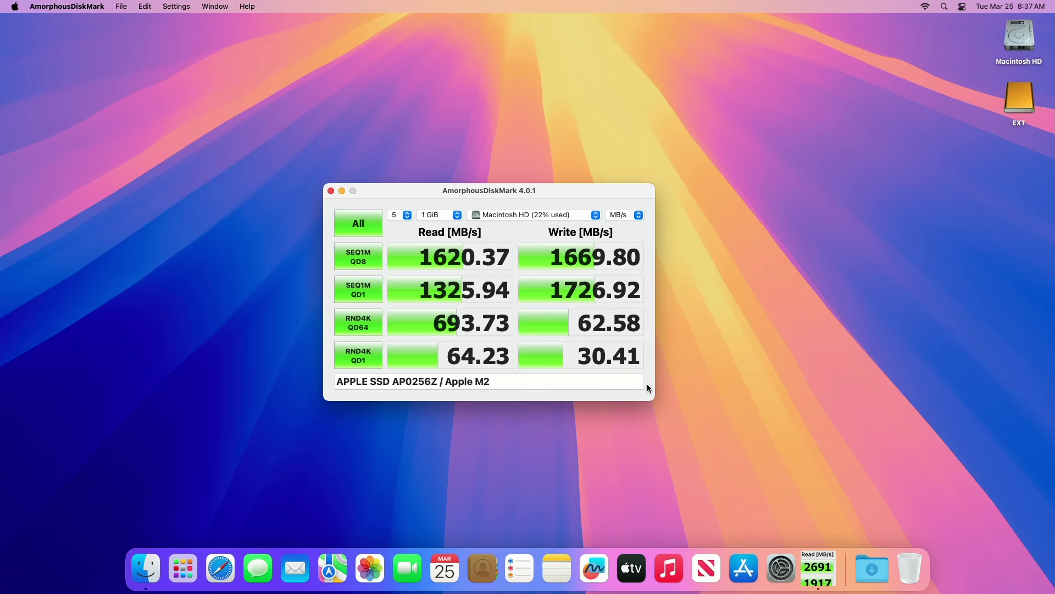
Switch the benchmark target to the EXT drive and start all tests on it
{"action": "left_click", "coordinate": [547, 215]}
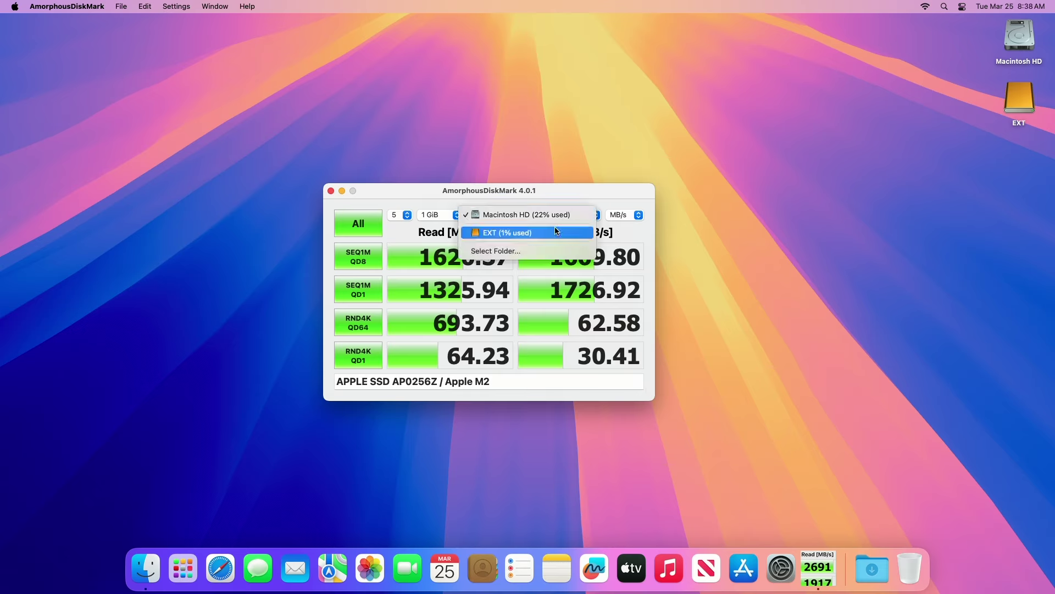
{"action": "left_click", "coordinate": [506, 233]}
{"action": "left_click", "coordinate": [681, 428]}
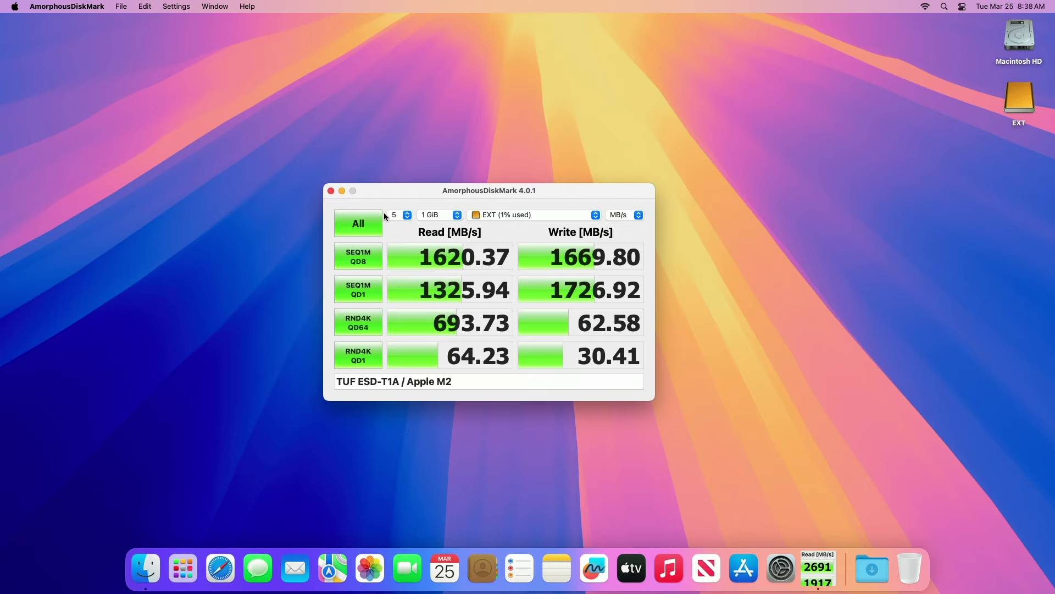
{"action": "left_click", "coordinate": [367, 224]}
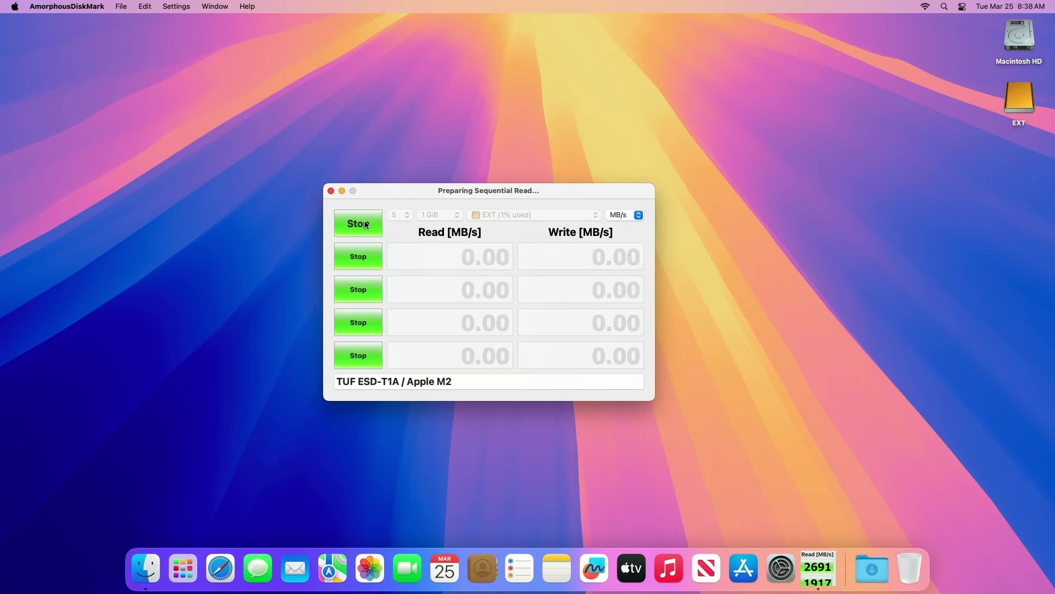